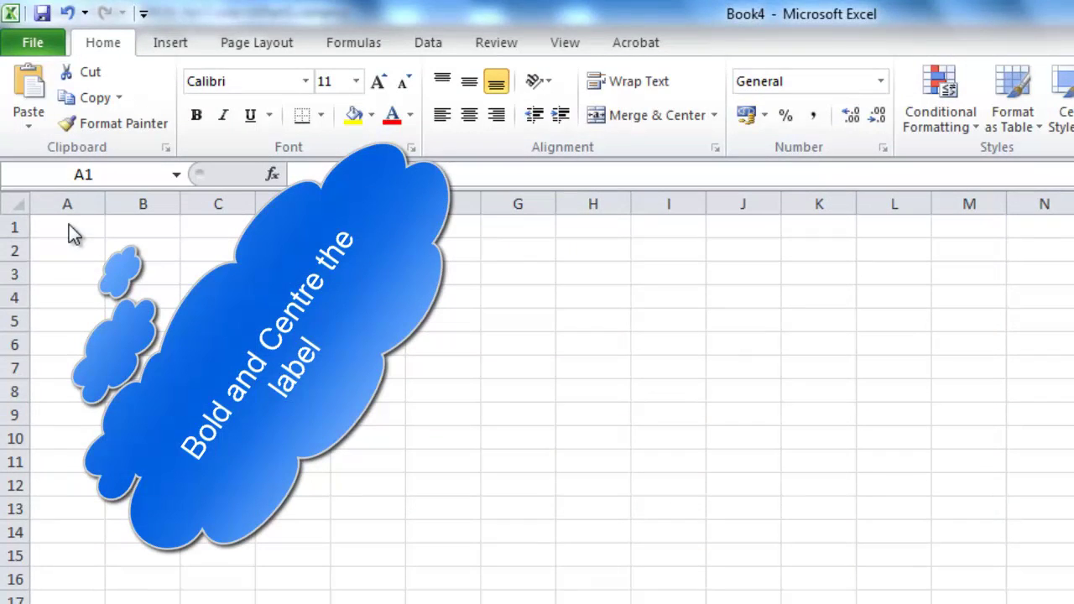
Enter a bold, centred x heading in cell A1
left_click(69, 224)
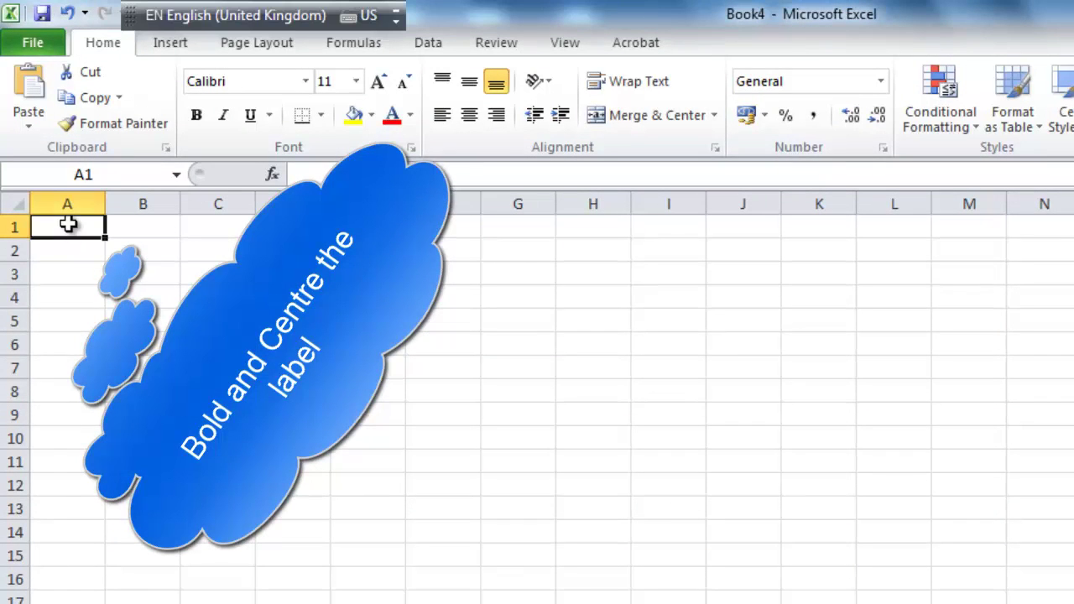
type("x")
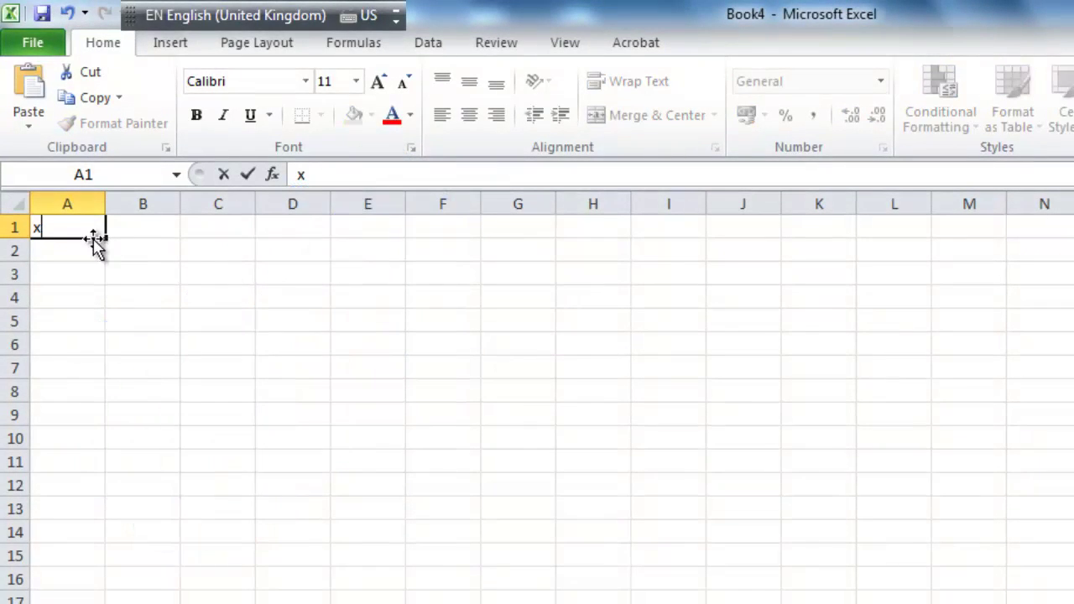
left_click(196, 115)
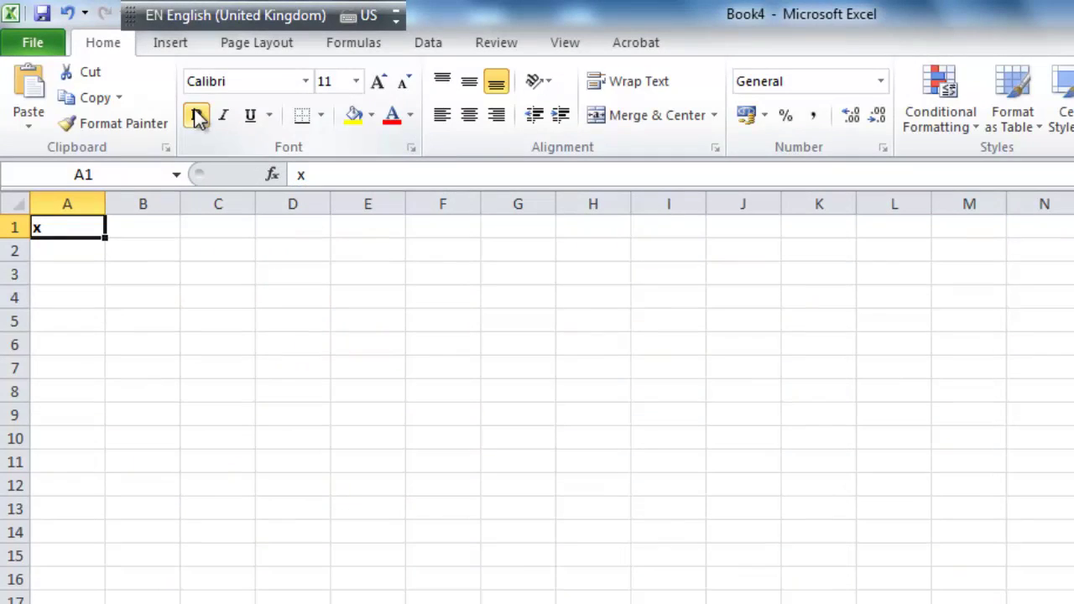
left_click(469, 115)
left_click(148, 457)
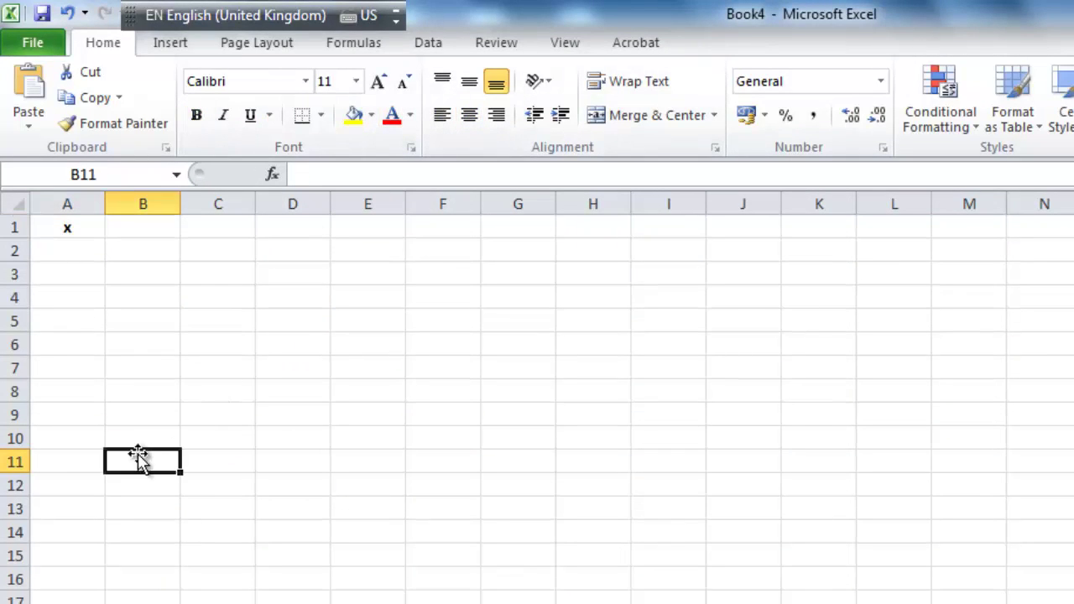
Enter =-PI() in A2 and =A2+PI()/20 in A3
left_click(57, 247)
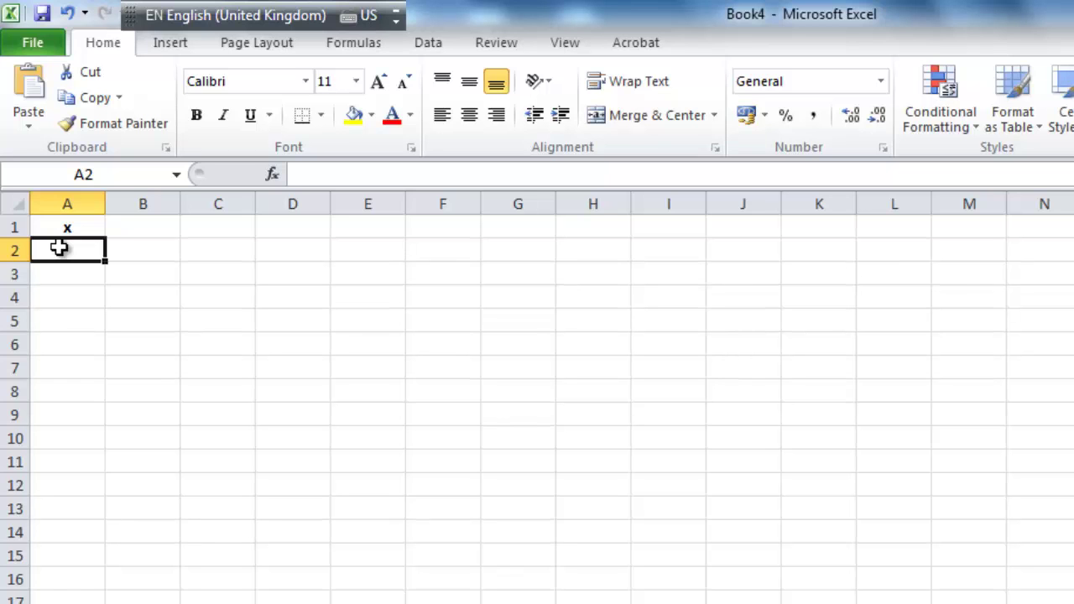
type("=")
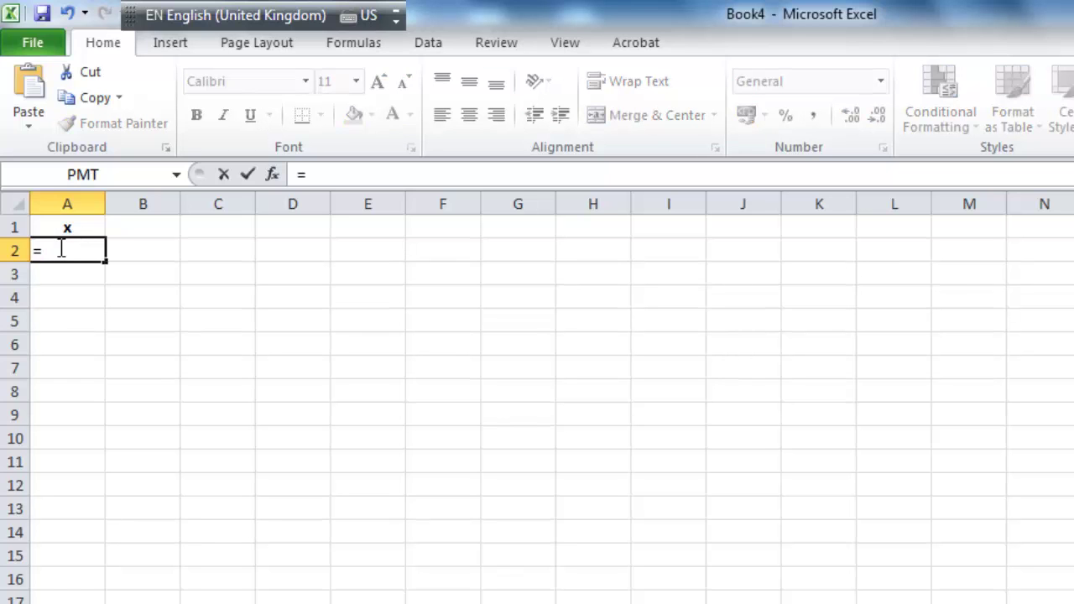
type("-")
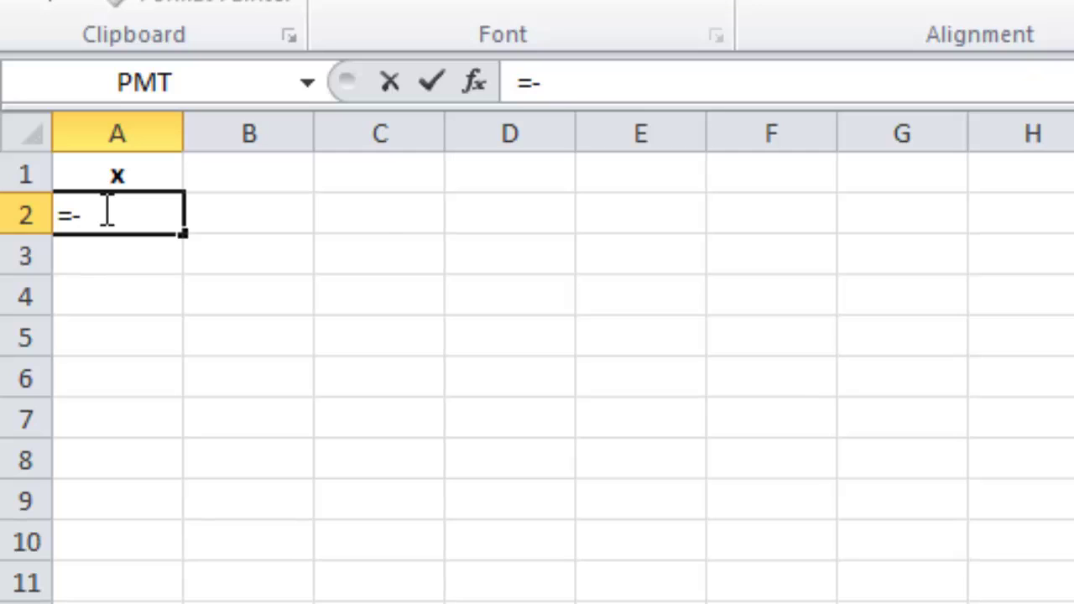
type("pi")
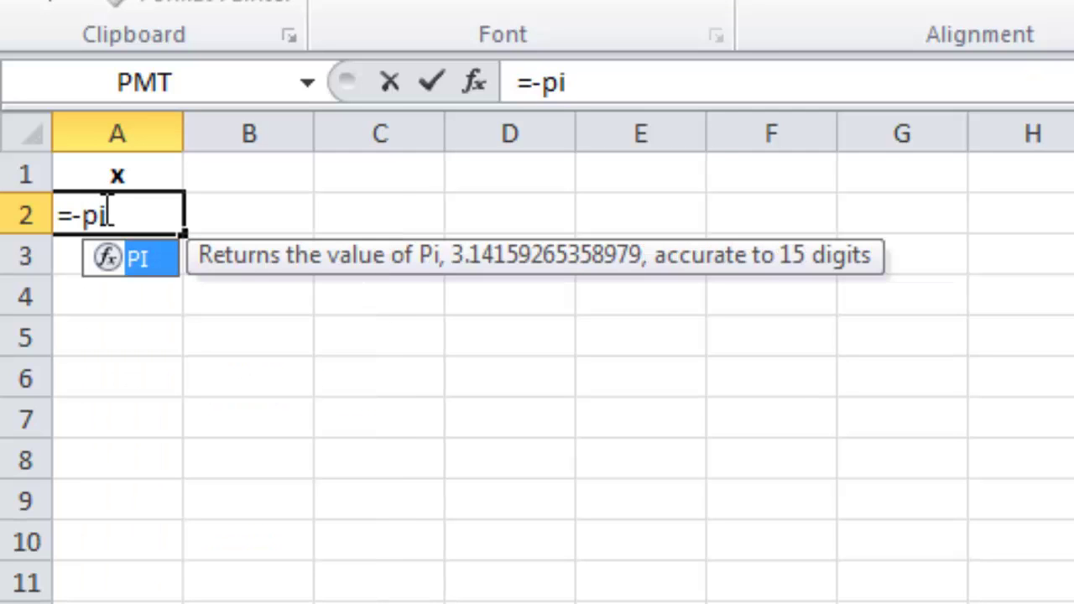
type("()")
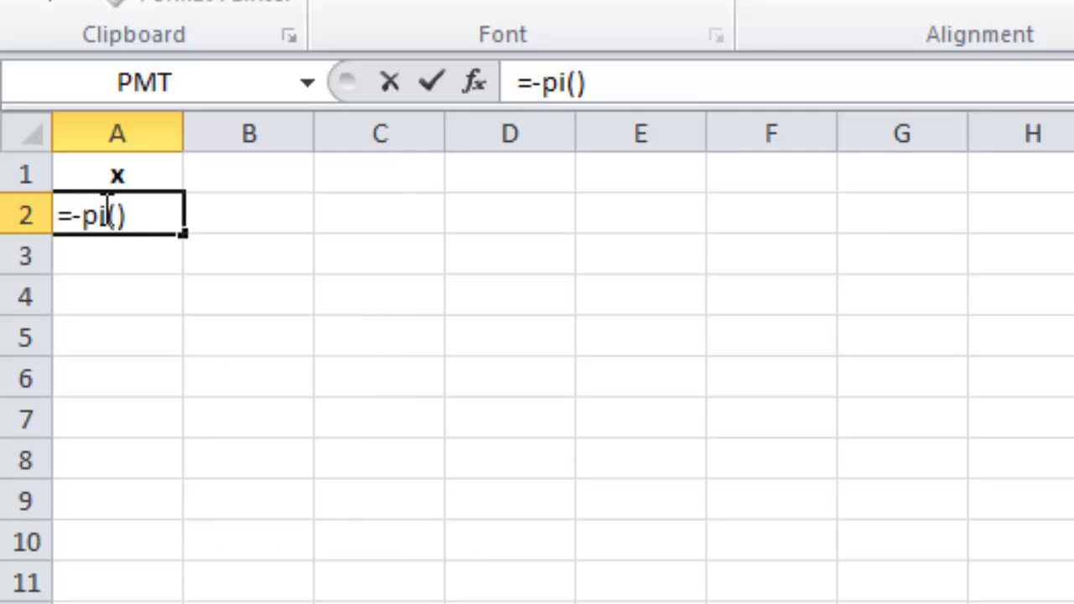
key("Return")
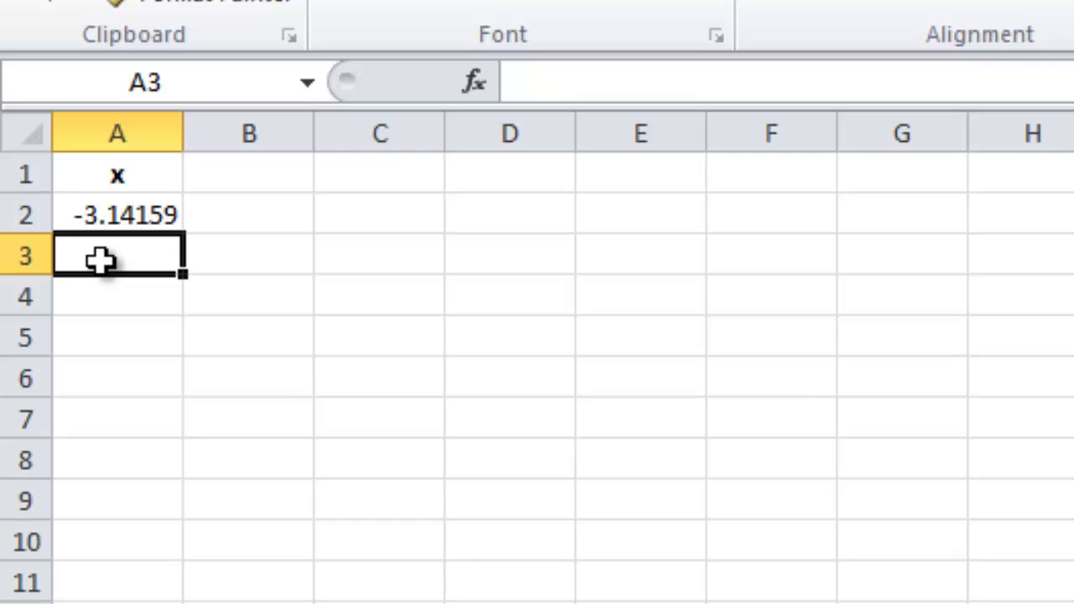
type("=")
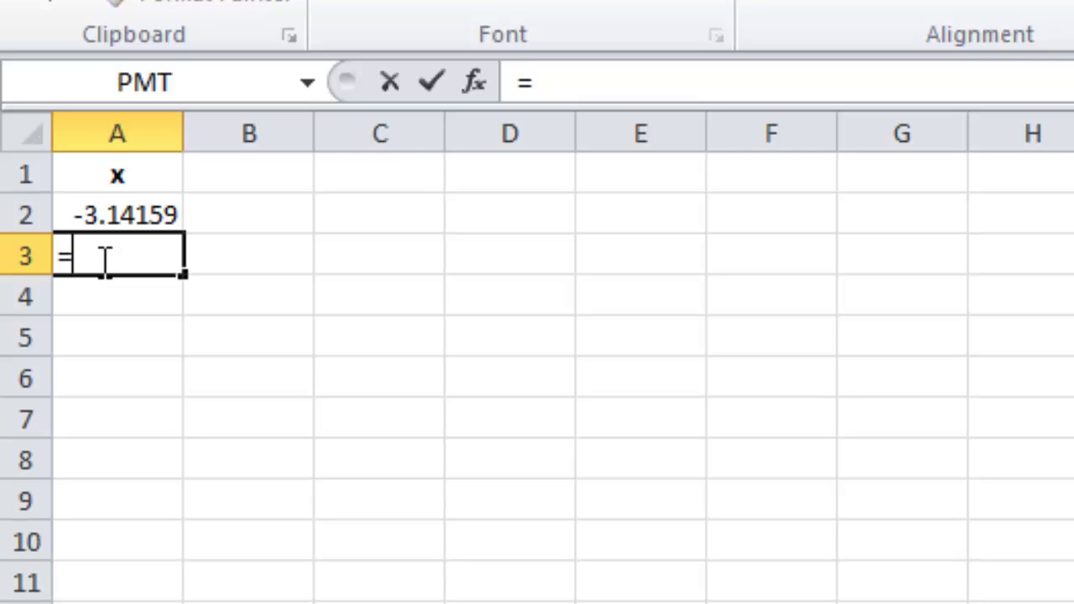
type("A")
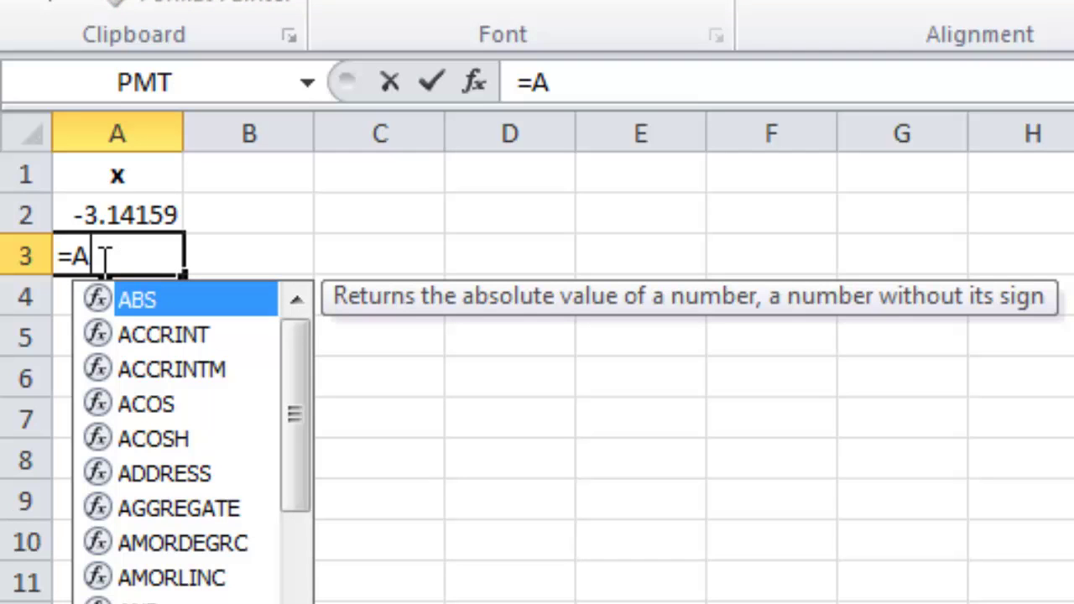
type("2")
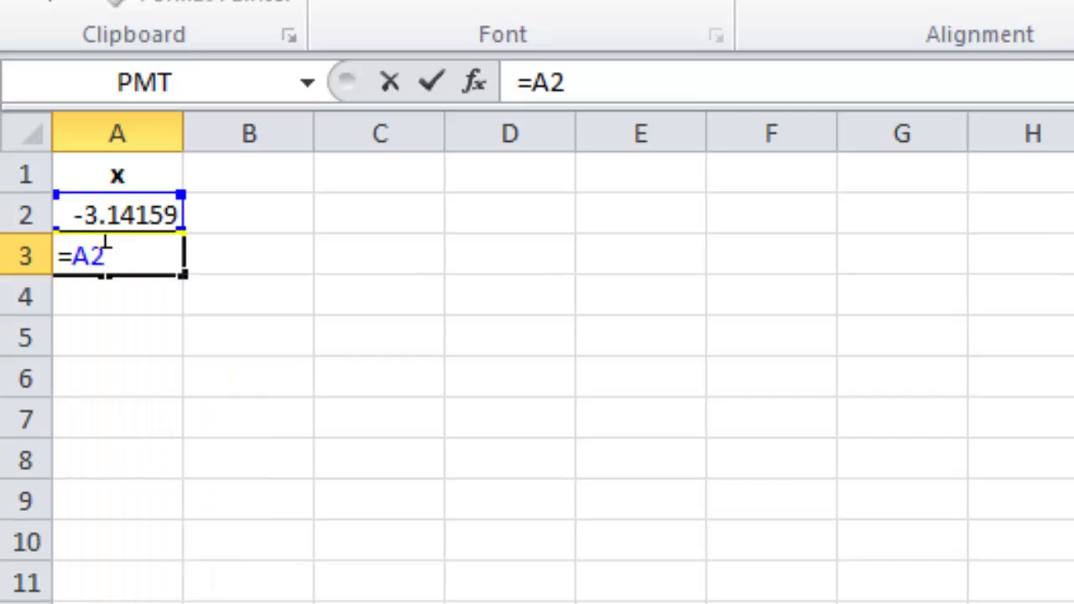
type("+")
type("pi()")
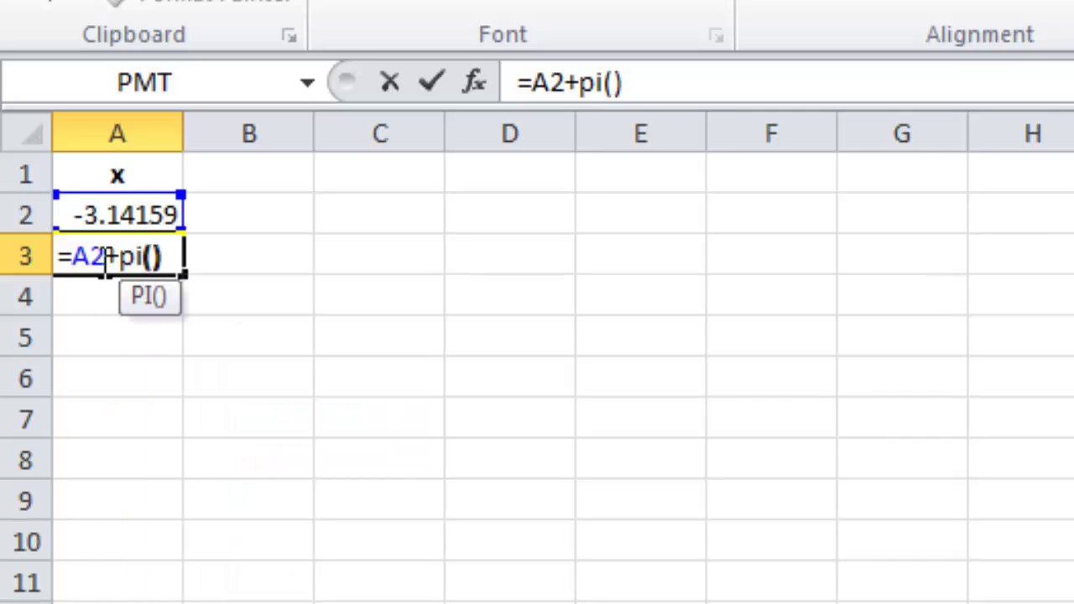
type("/2")
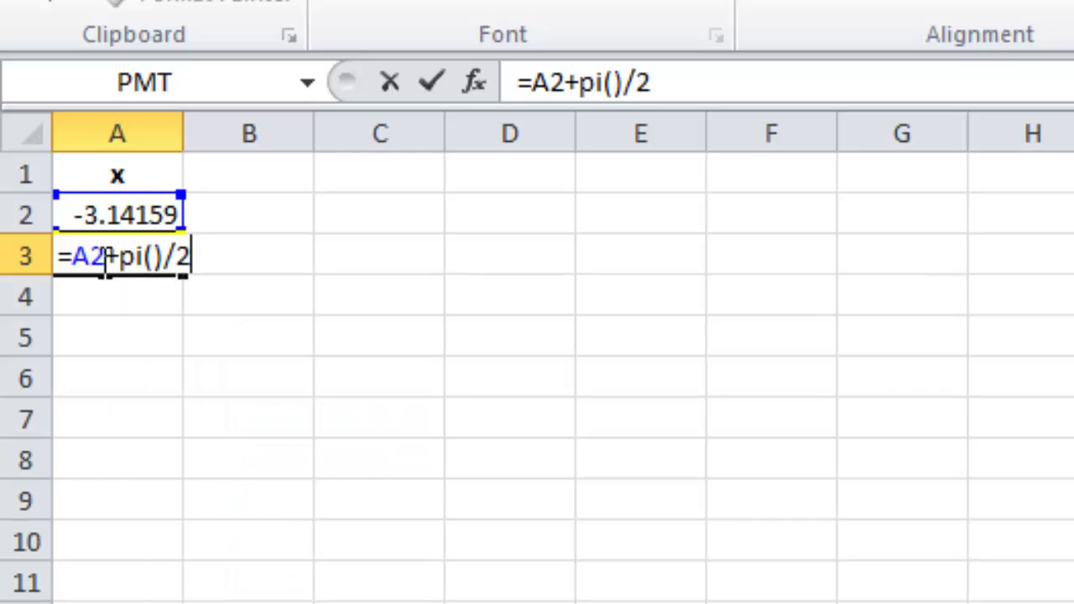
type("0")
key("Return")
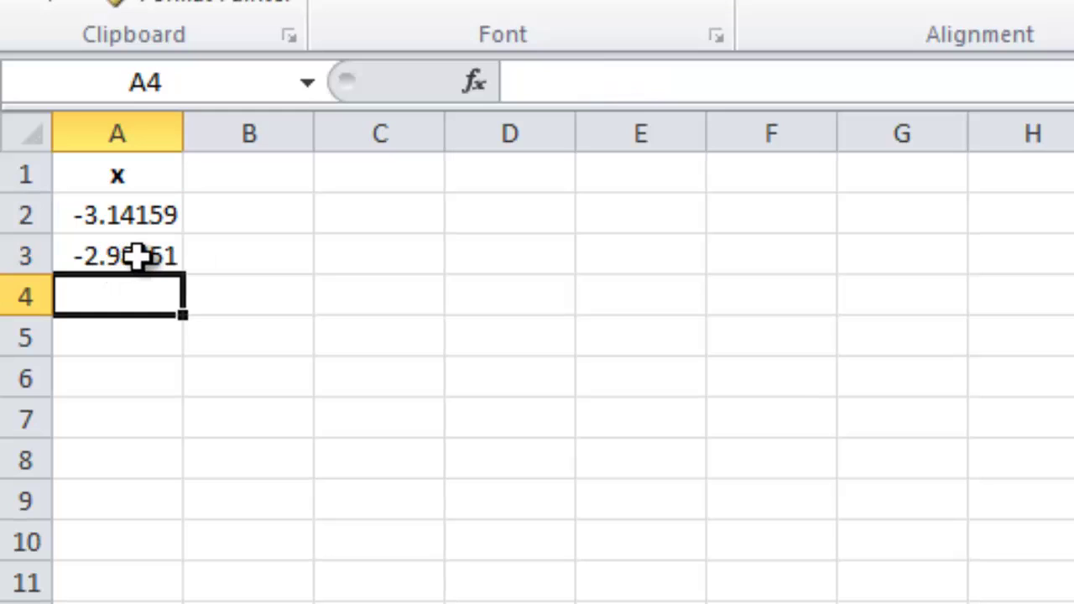
Fill the A3 step formula down column A to row 60, then return to the top
left_click(136, 257)
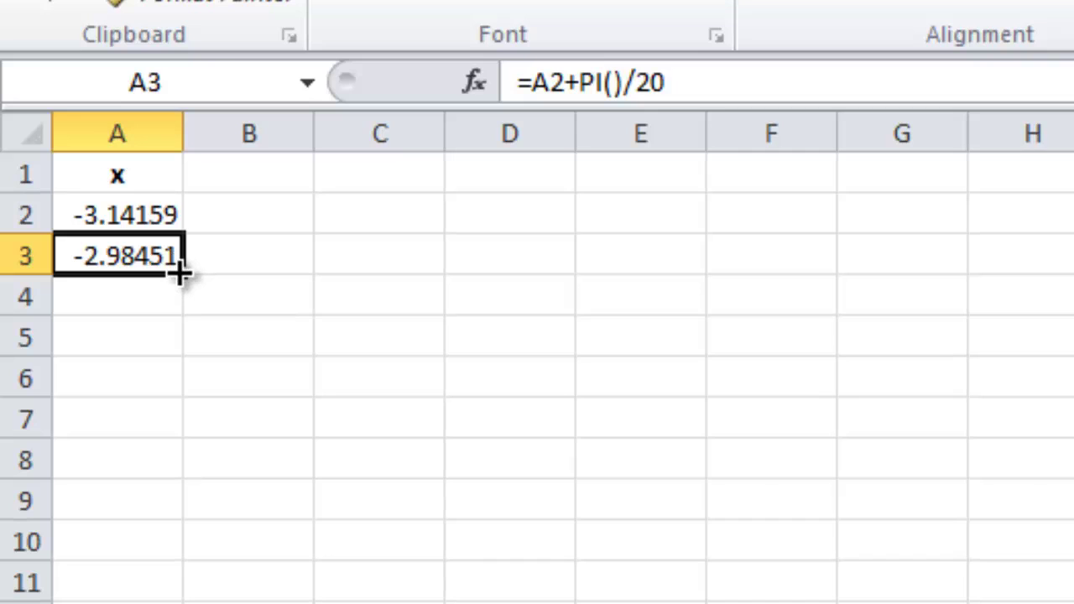
left_click_drag(181, 272, 172, 600)
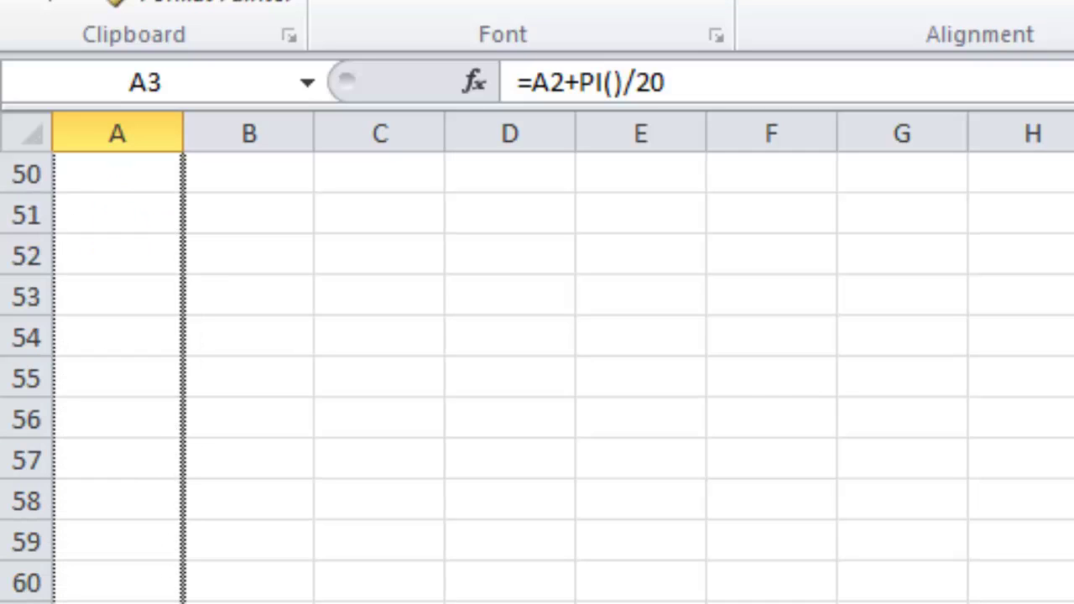
left_click_drag(172, 600, 172, 600)
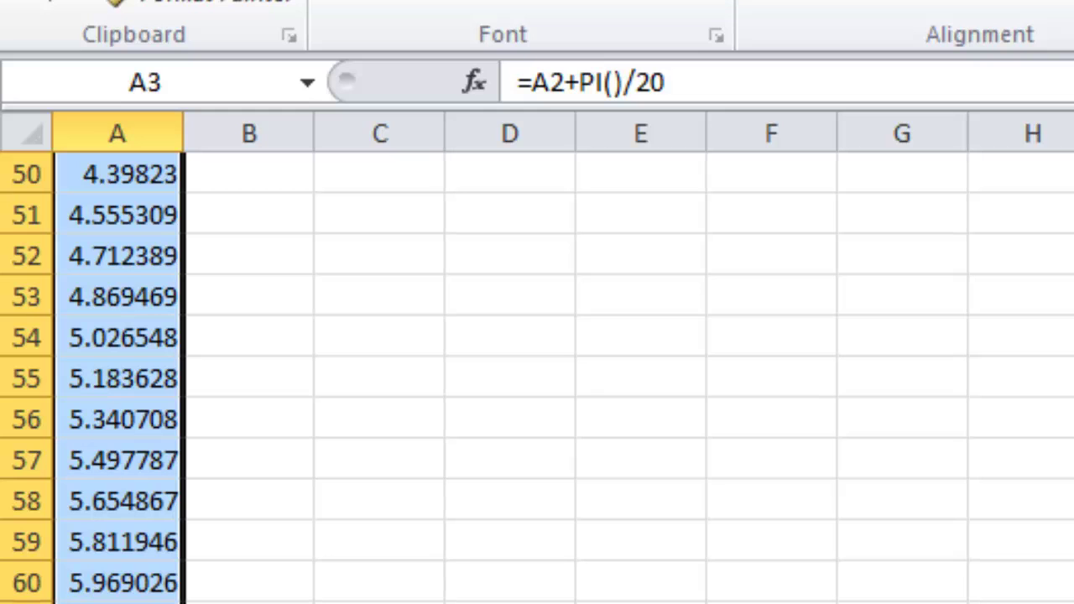
scroll(537, 377, "up", 3)
scroll(537, 378, "up", 1)
scroll(538, 377, "up", 1)
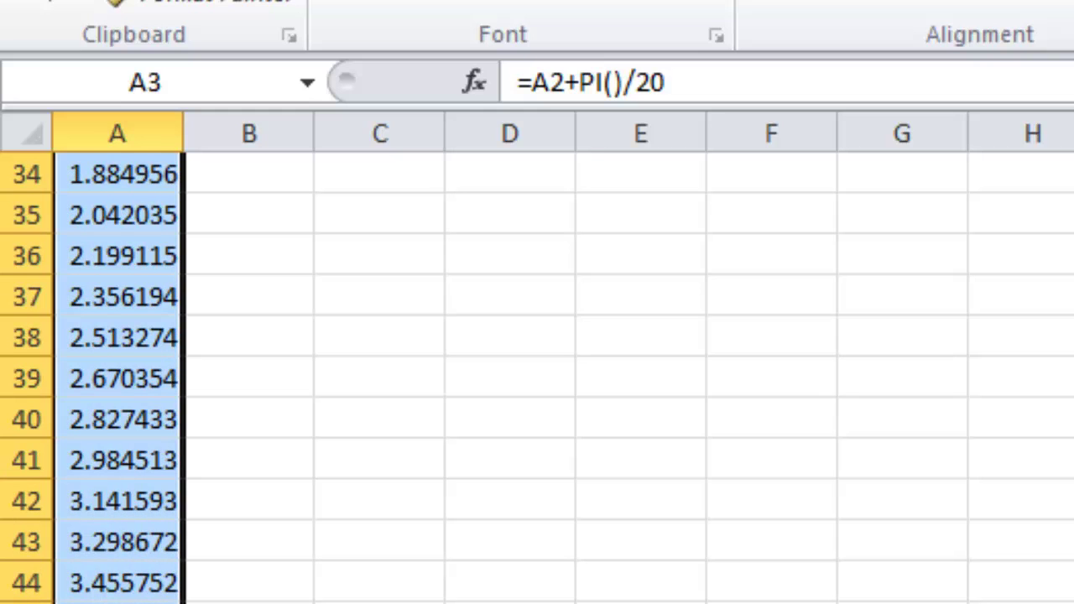
scroll(537, 378, "up", 3)
scroll(537, 378, "up", 2)
scroll(537, 378, "up", 2)
scroll(537, 378, "up", 1)
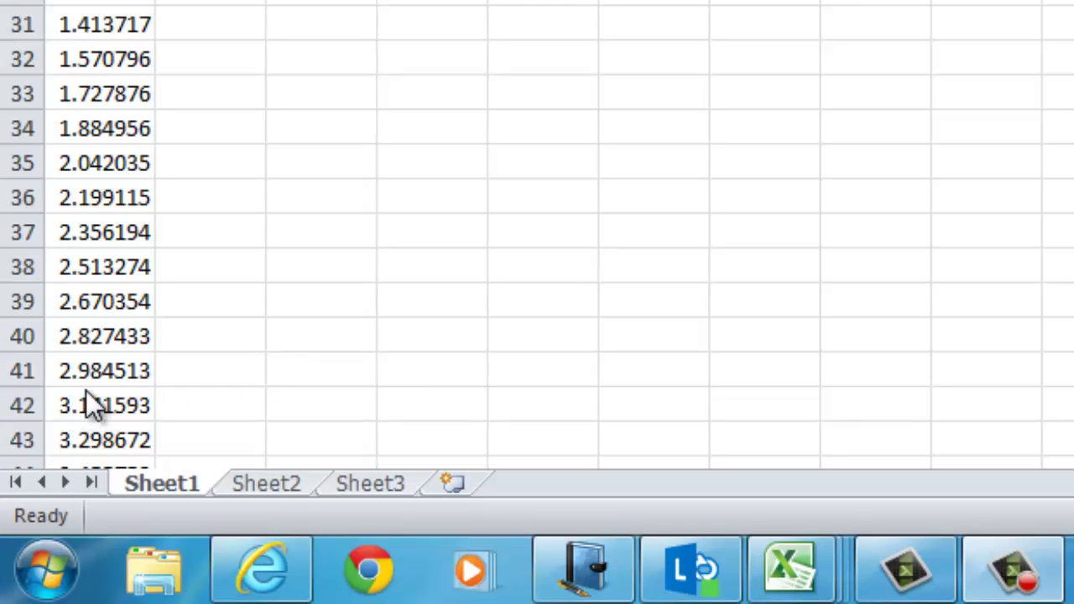
Select column A and name it x in the Name Box
left_click(84, 404)
key("ctrl+v")
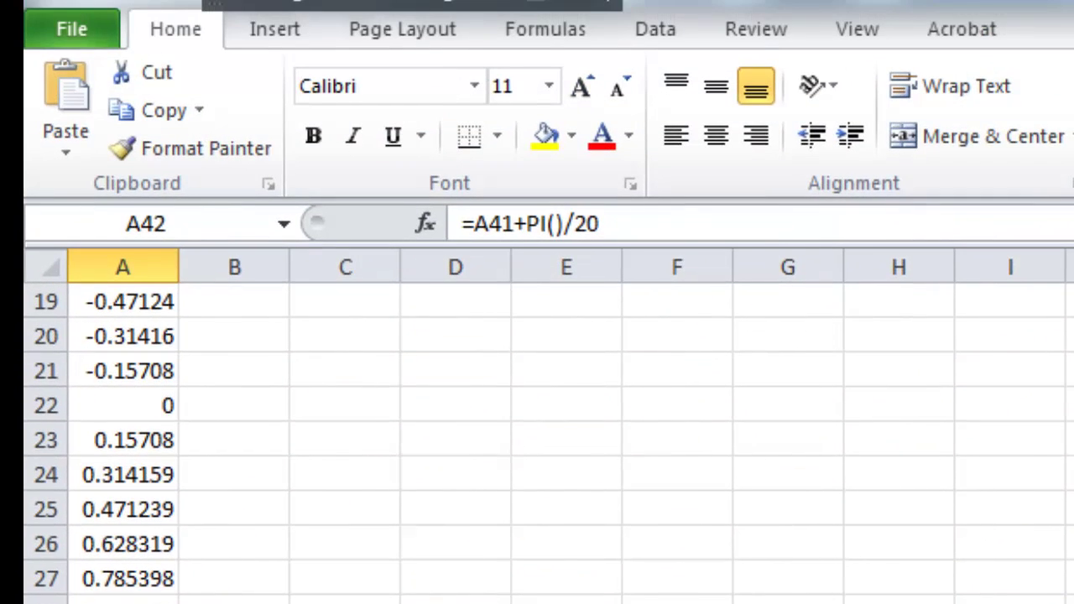
left_click(136, 267)
left_click(180, 227)
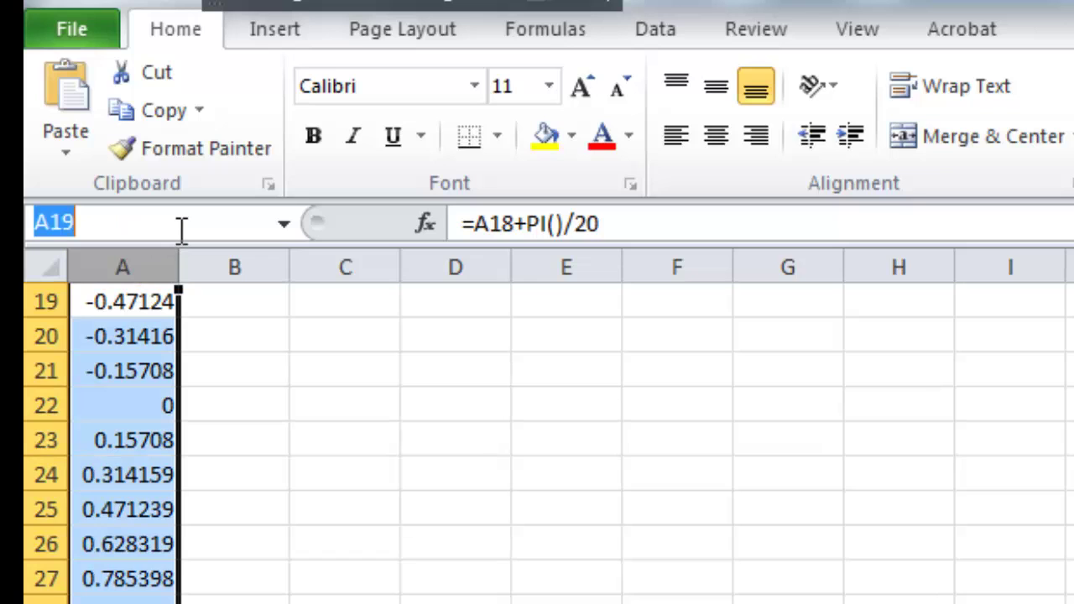
key("BackSpace")
type("x")
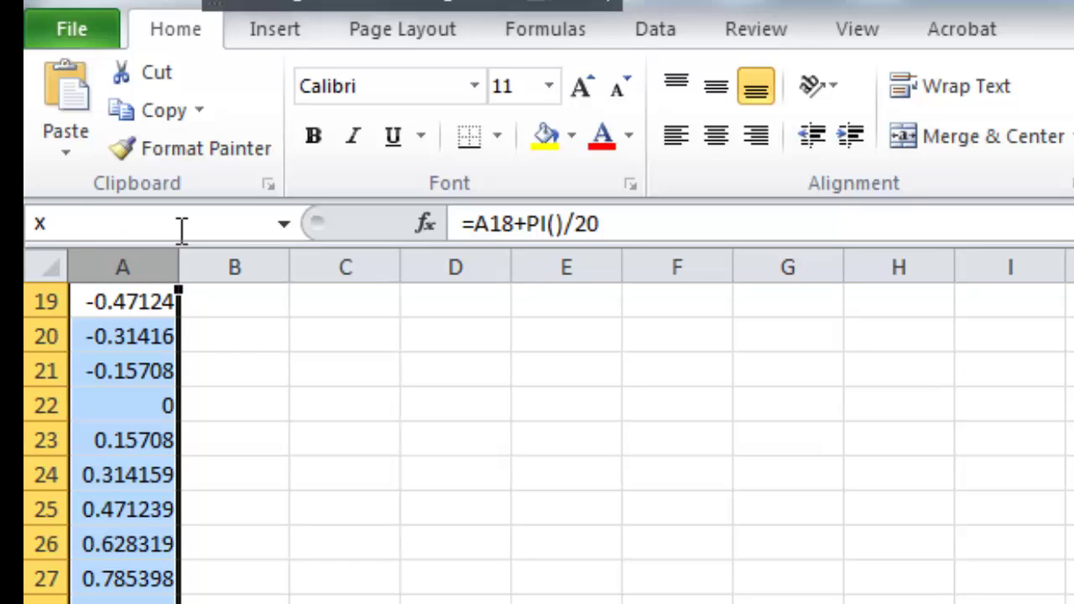
key("Return")
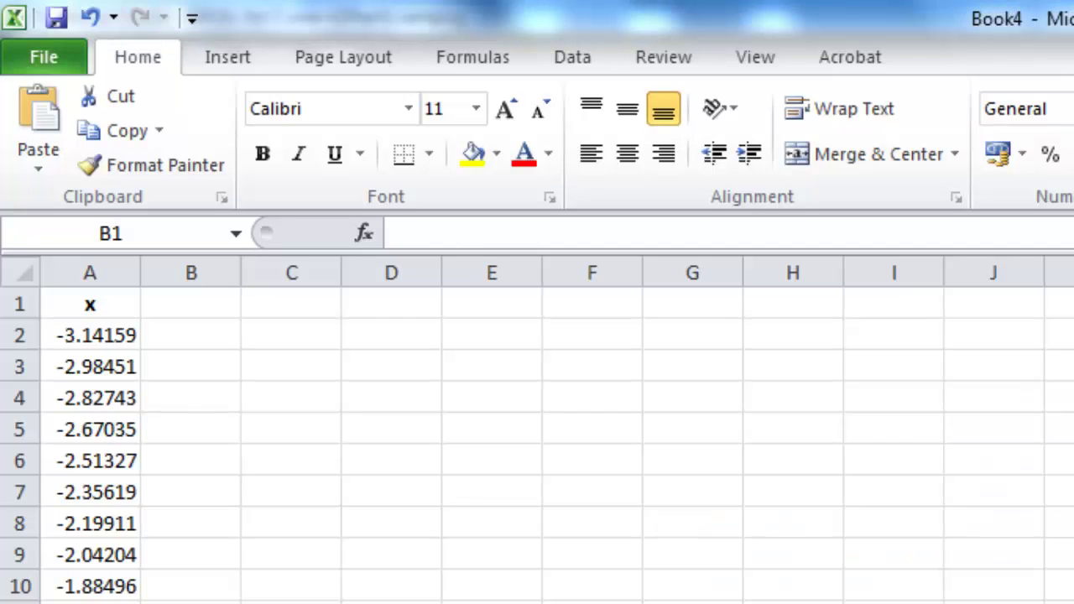
Enter y in cell B1 and make it bold and centred
left_click(180, 302)
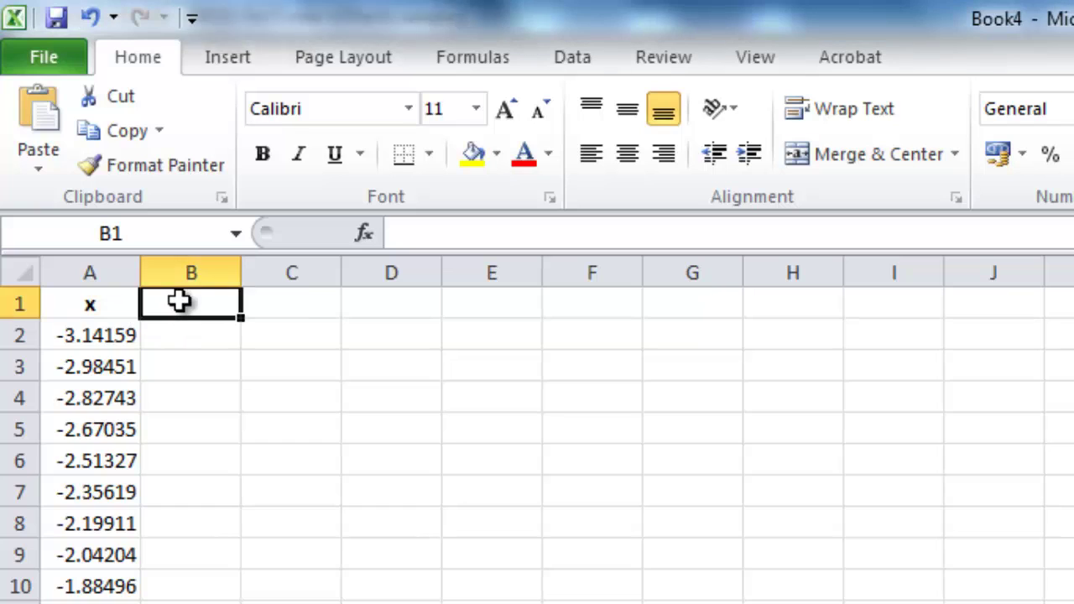
type("y")
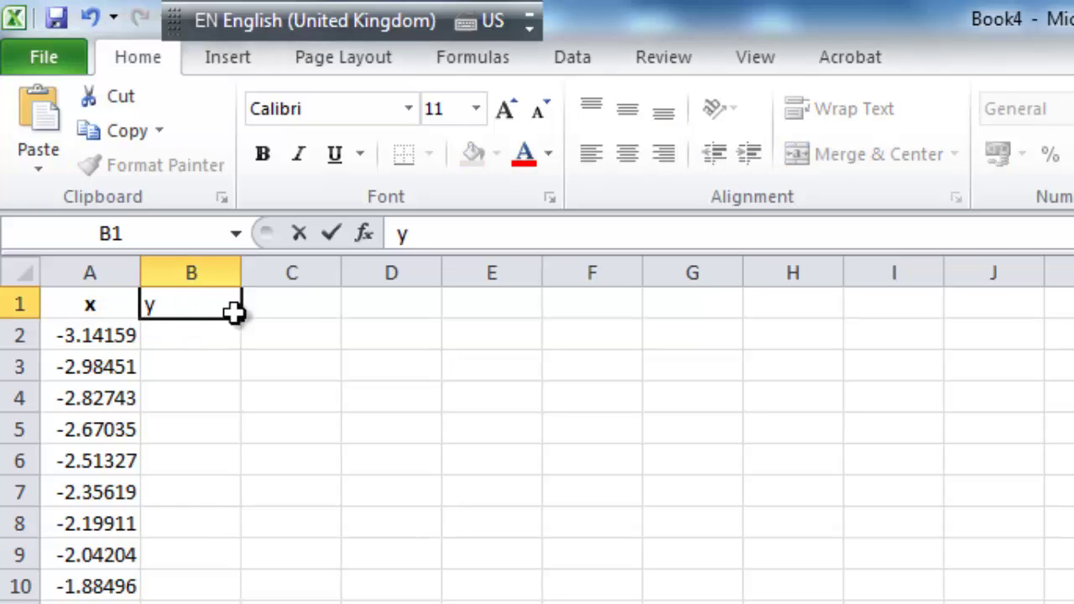
left_click(364, 356)
left_click(214, 305)
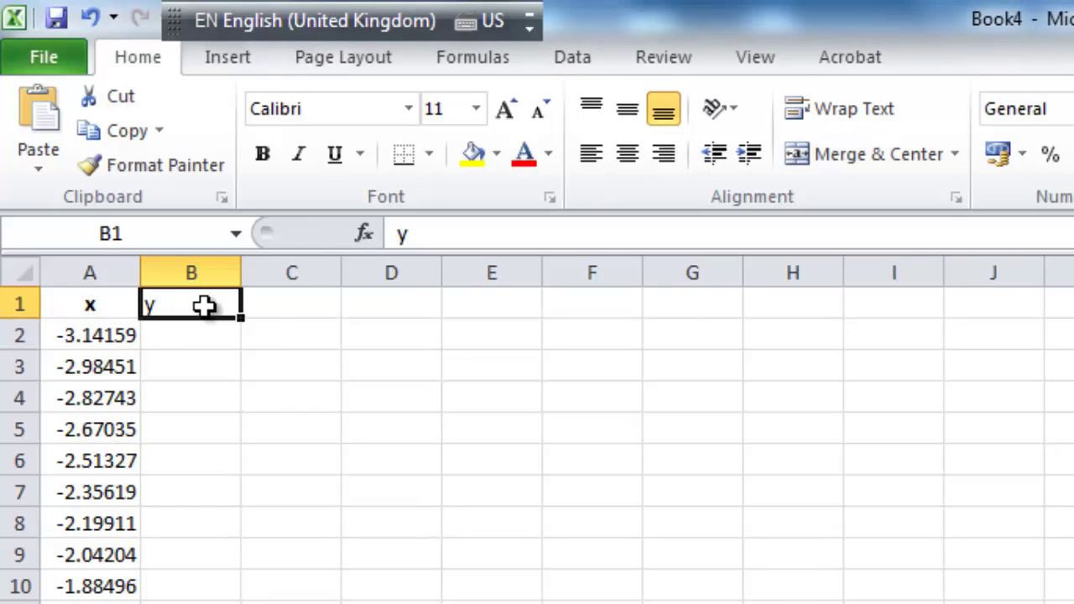
left_click(265, 158)
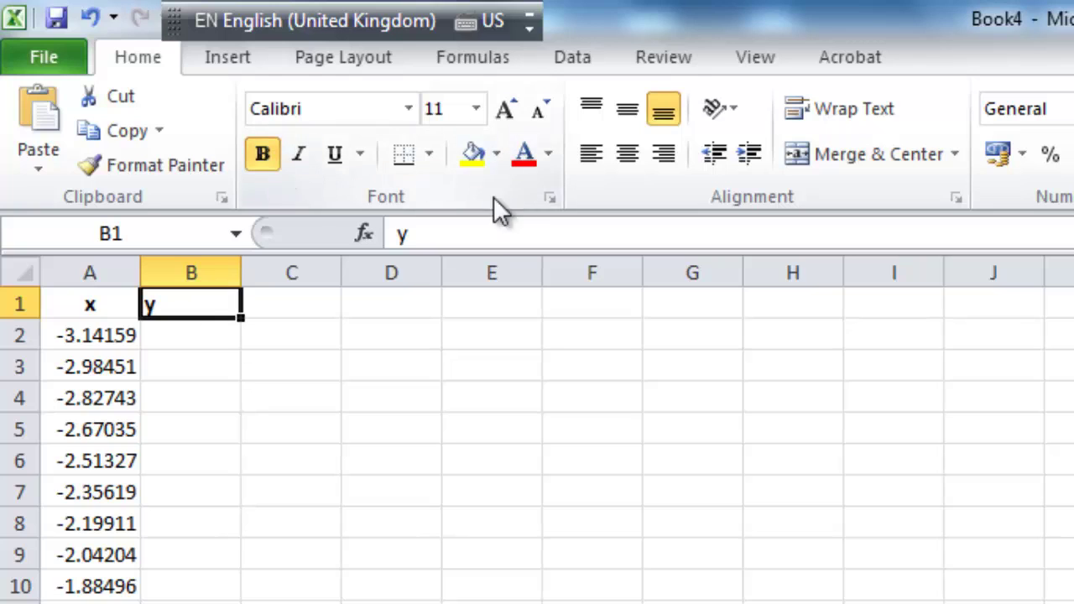
left_click(616, 163)
left_click(177, 335)
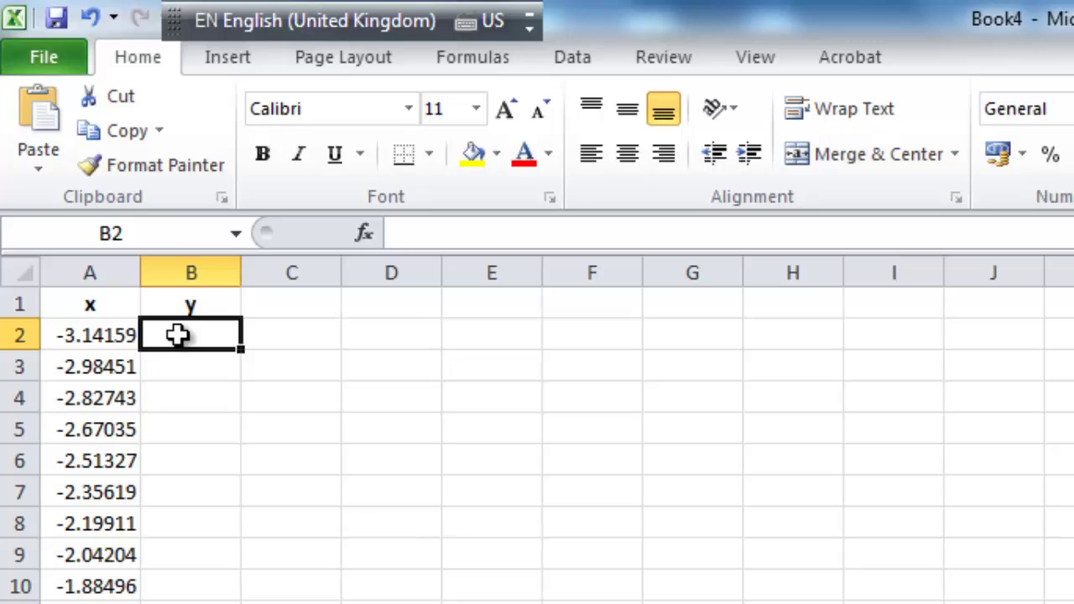
Enter =IF(x="","",SIN(x)) in cell B2
type("=")
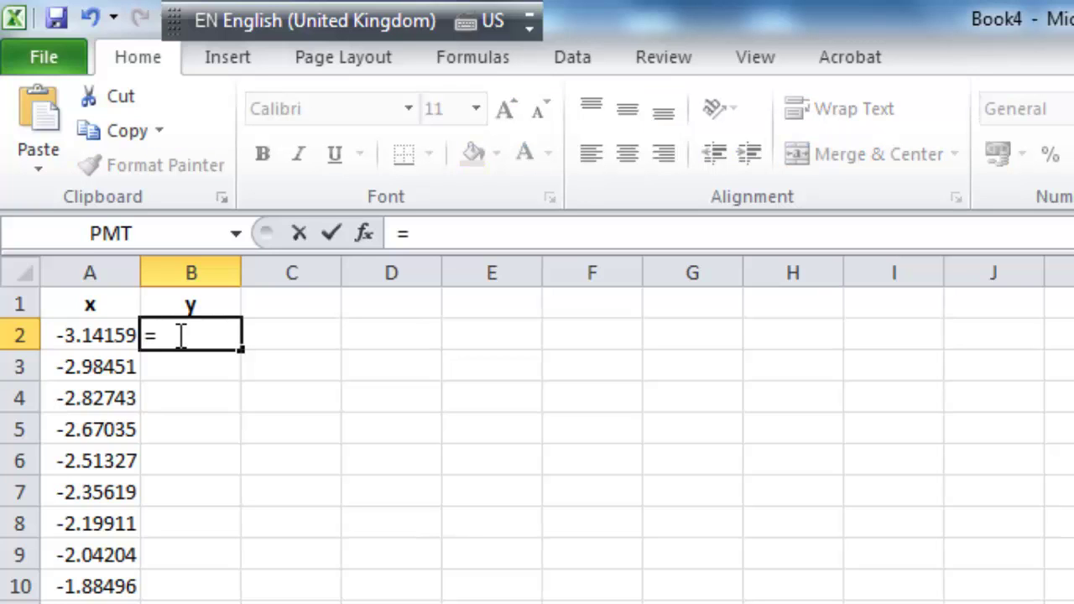
type("I")
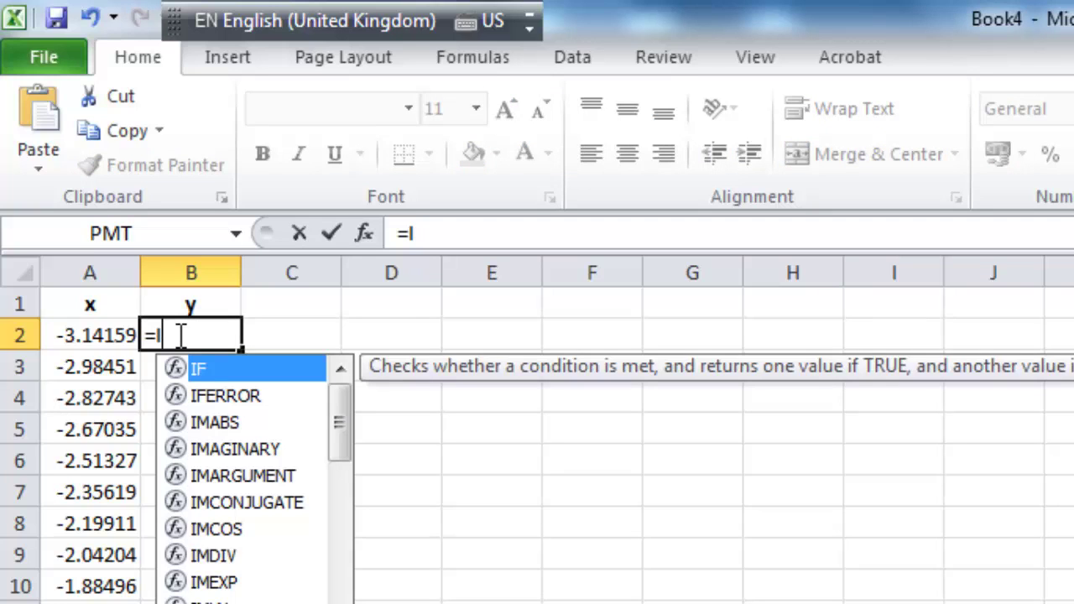
type("F")
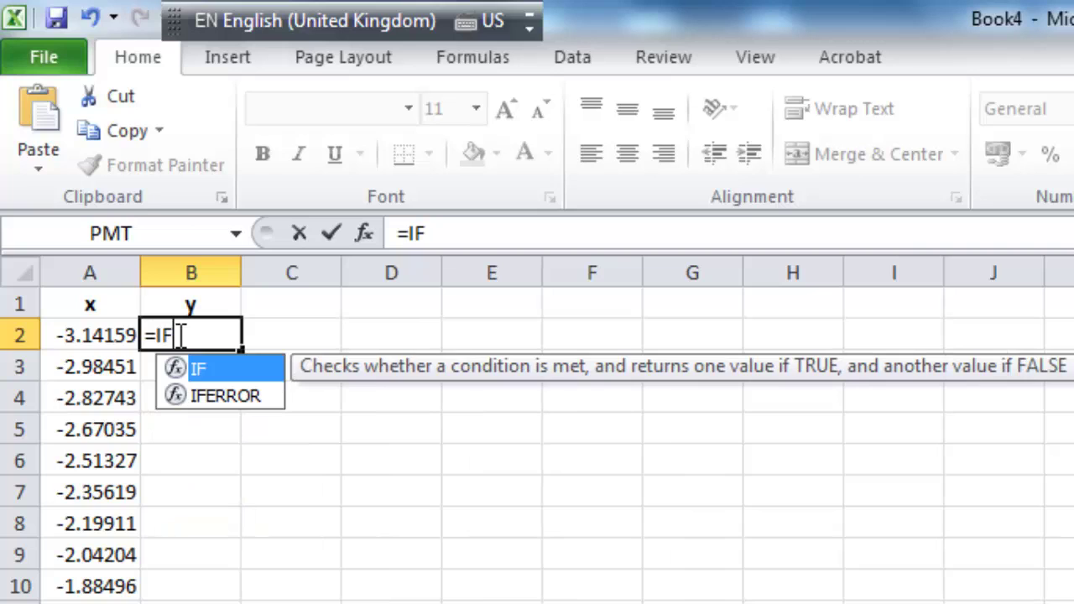
type("(")
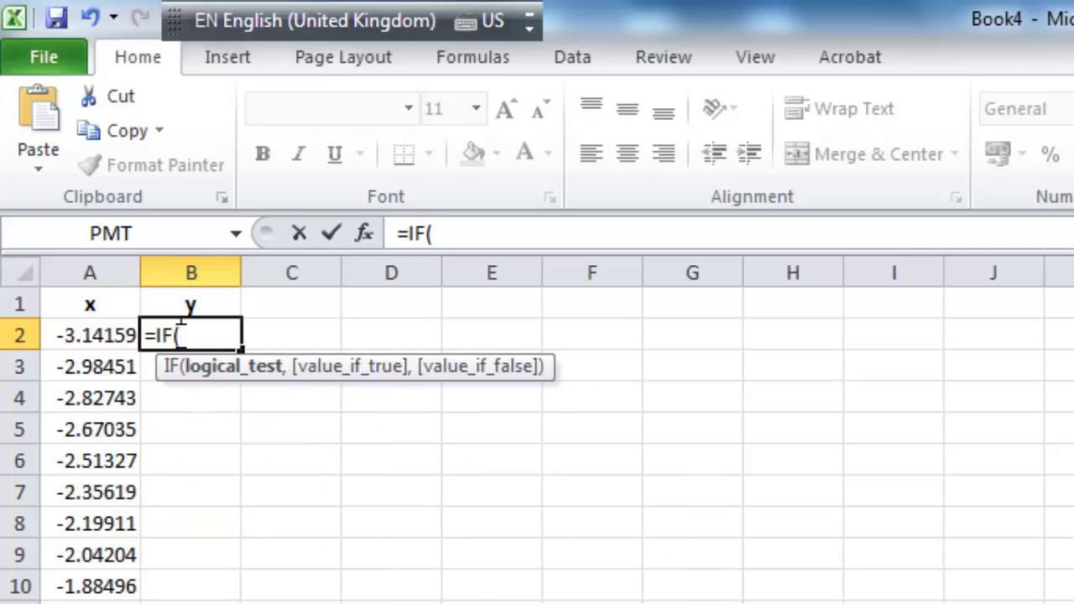
type("x=")
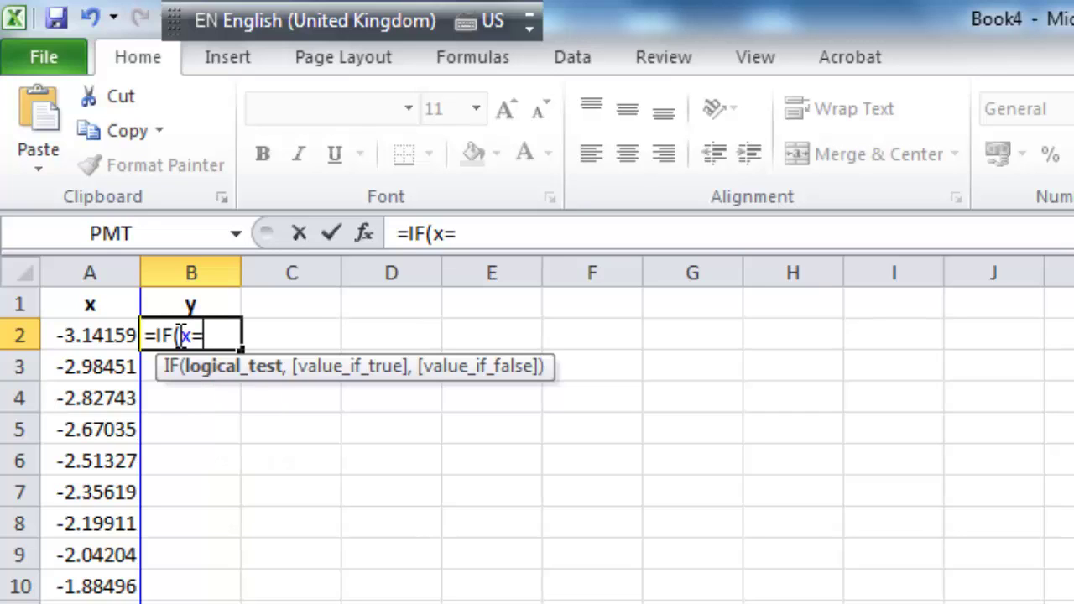
type("\"\"")
type(",")
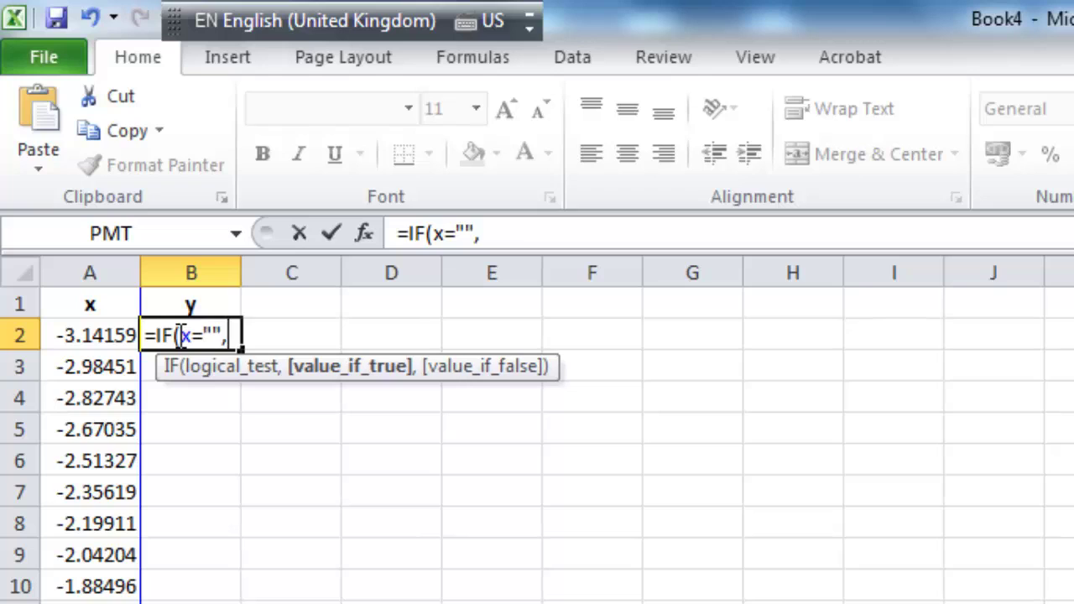
type("\"")
type("\"")
type(",")
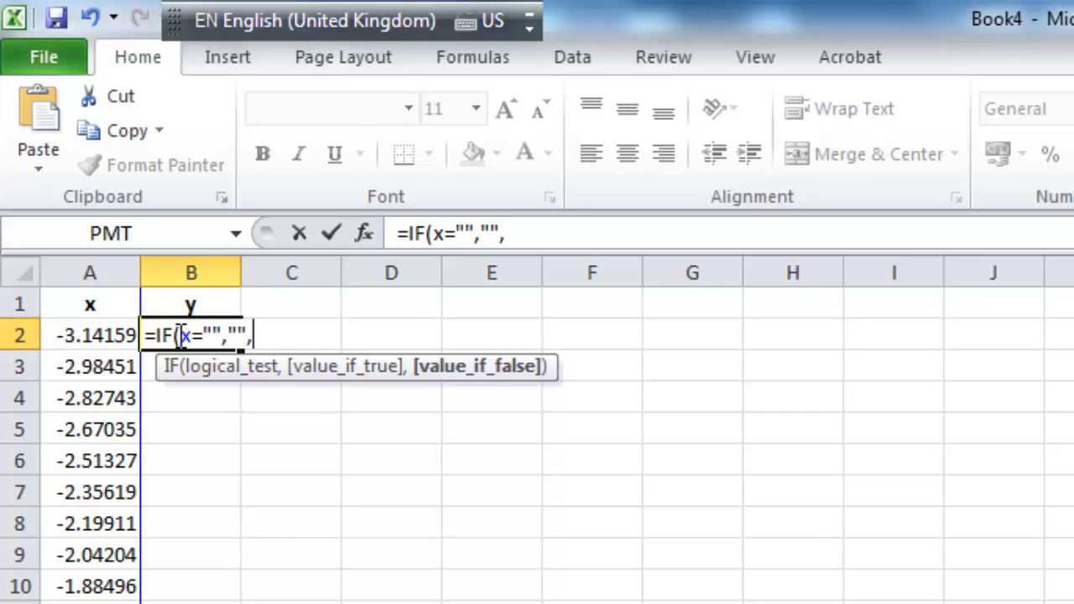
type("SIN")
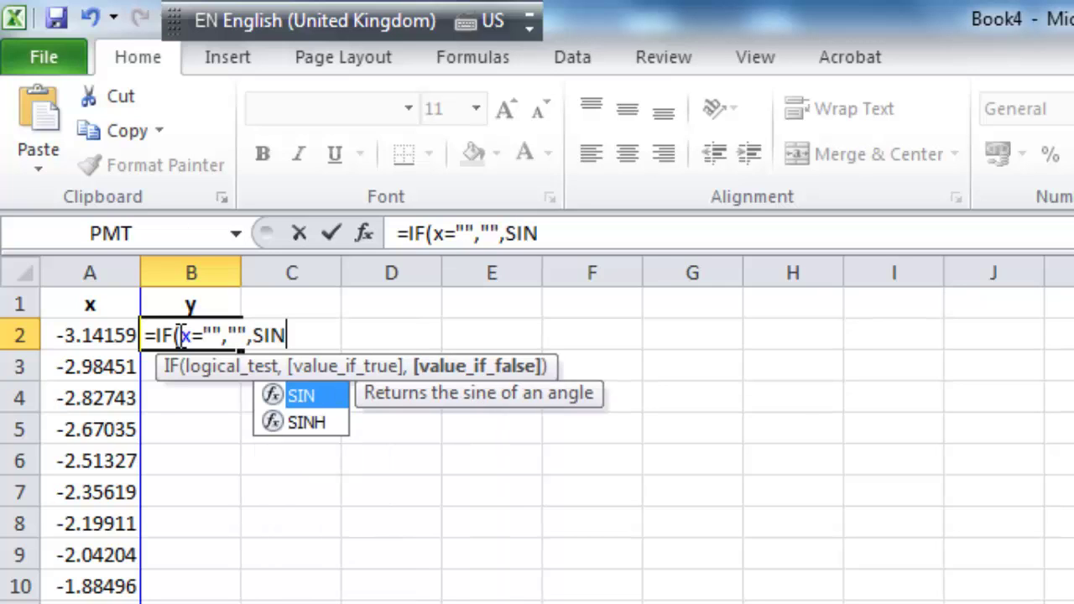
type("(x)")
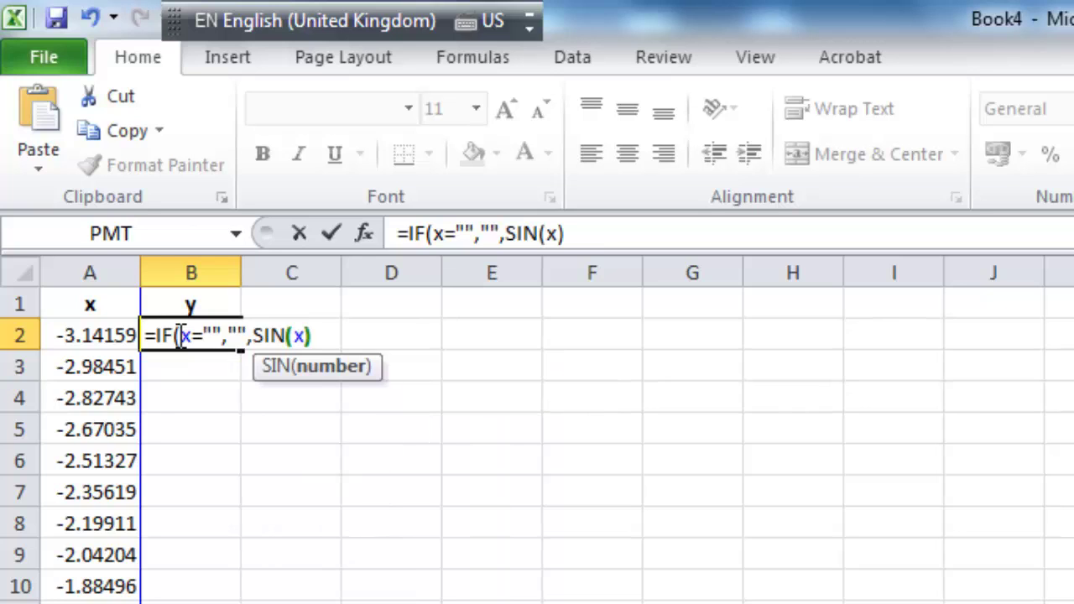
type(")")
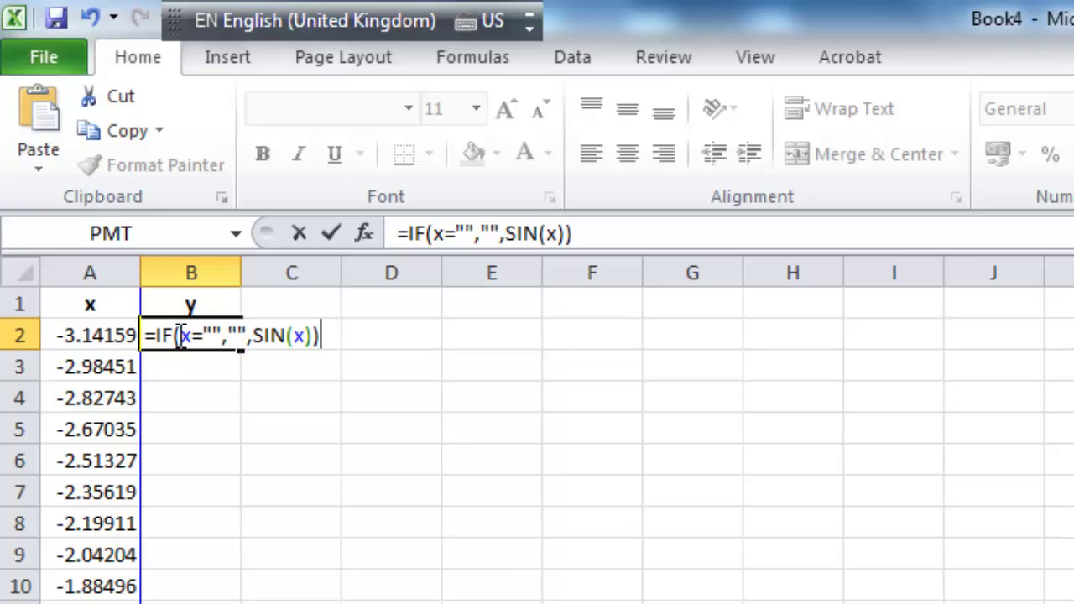
key("Return")
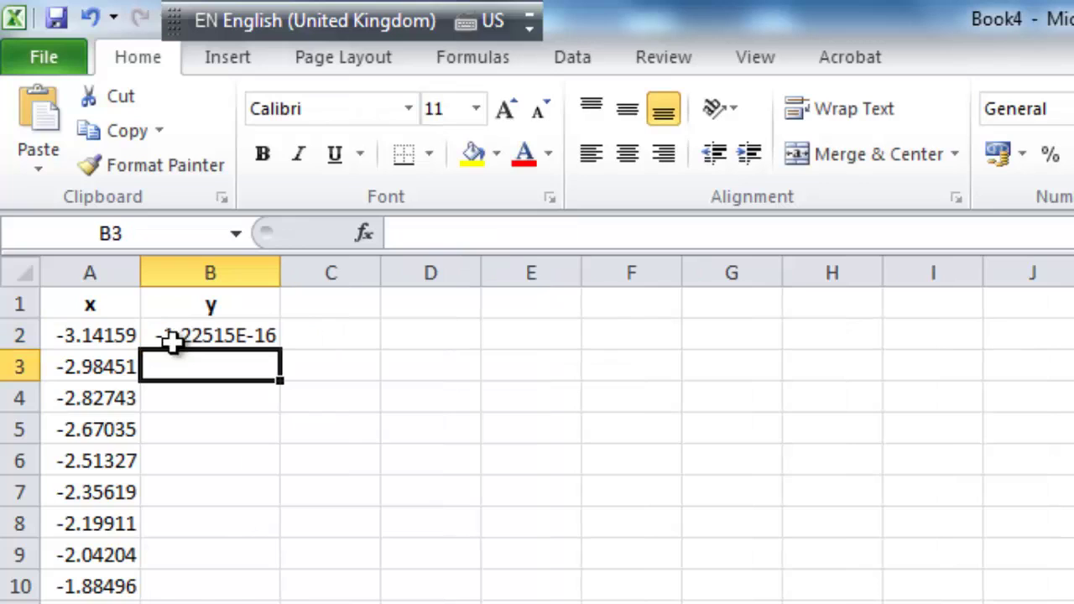
left_click(216, 335)
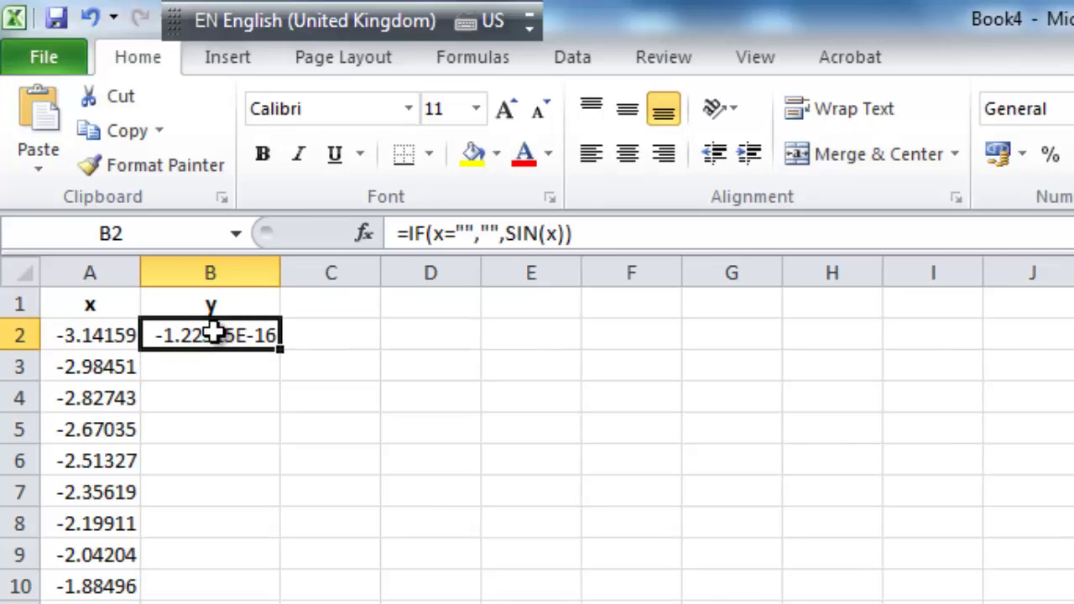
Double-click B2's fill handle to copy the sine formula down column B
double_click(280, 349)
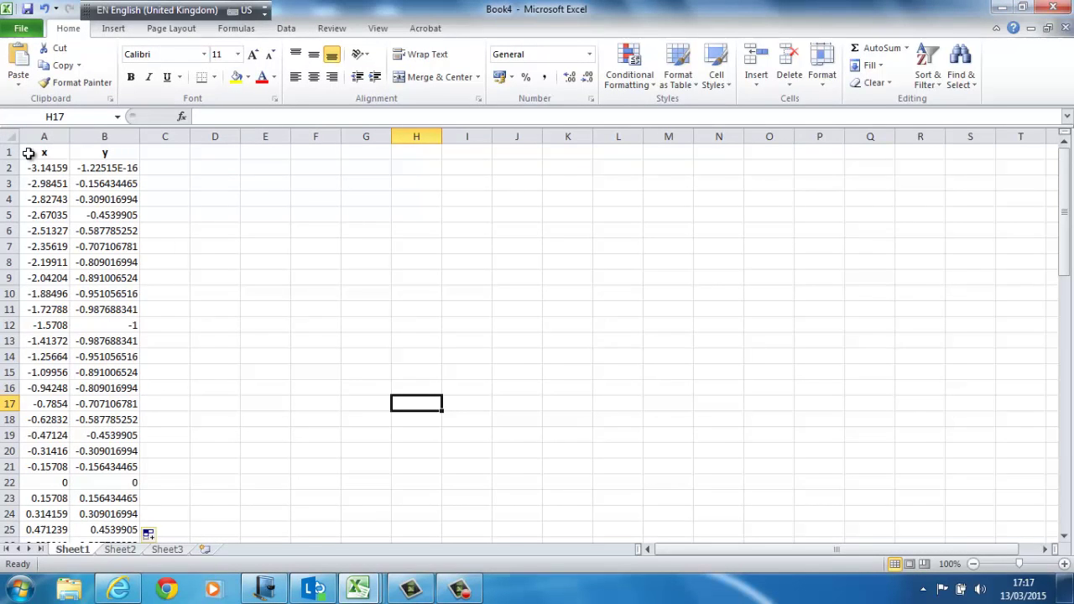
Select the range A1:B42, covering both headings and data down to x = π
left_click(28, 153)
key("shift+Right")
key("shift+Down")
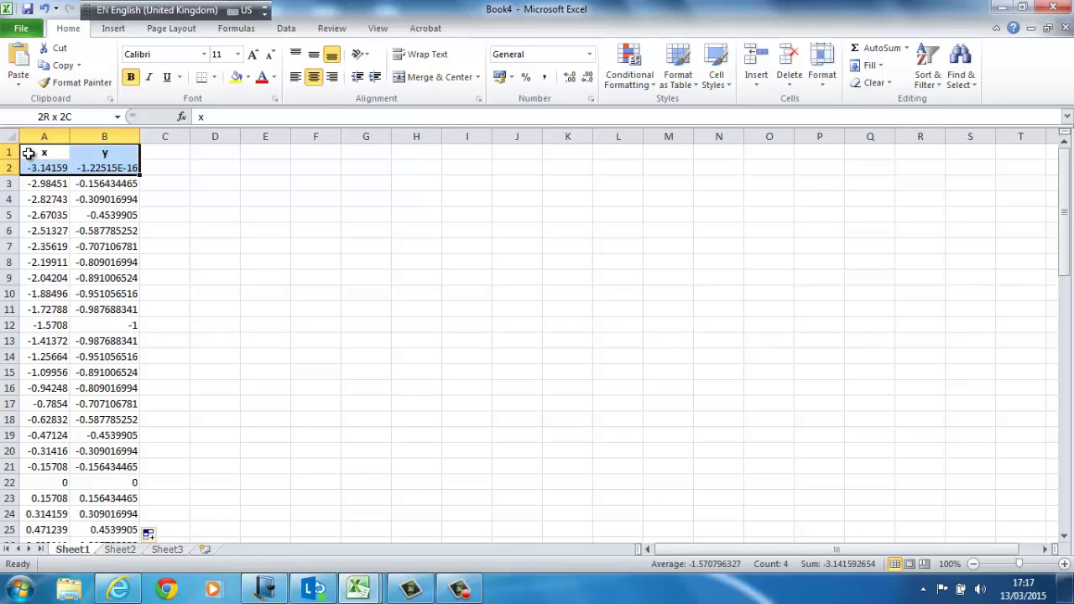
key("shift+Down")
key("shift+Down")
key("shift+Down")
key("shift+Down")
key("shift+Down")
key("shift+Down")
key("shift+Down")
key("shift+Down")
key("shift+Down")
key("shift+Down")
key("shift+Down")
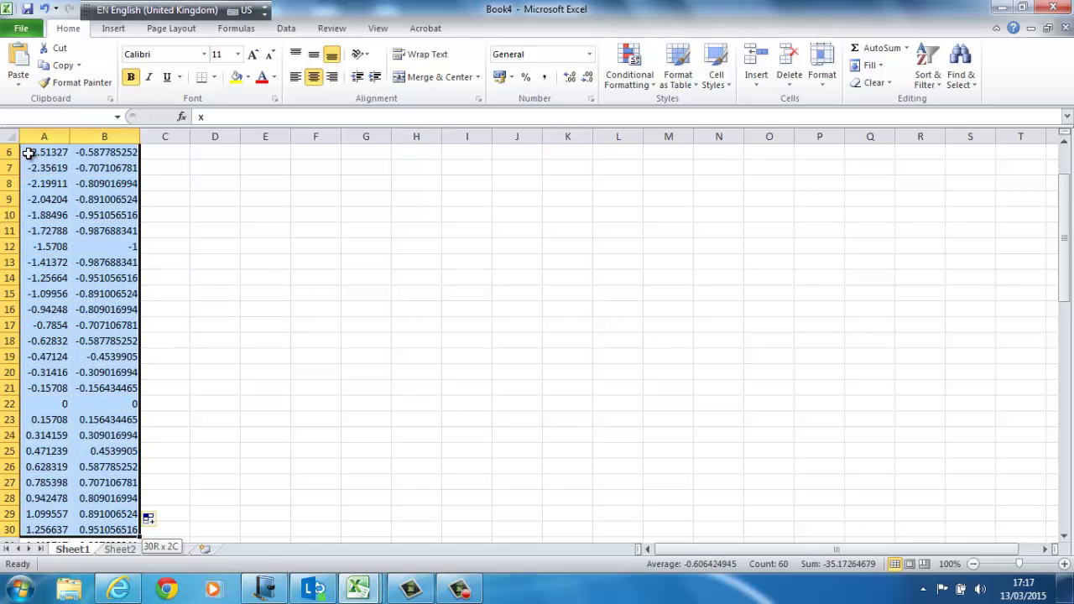
key("shift+Down")
key("shift+Down")
key("shift+Down")
key("shift+Down")
key("shift+Down")
key("shift+Down")
key("shift+Down")
key("shift+Down")
key("shift+Down")
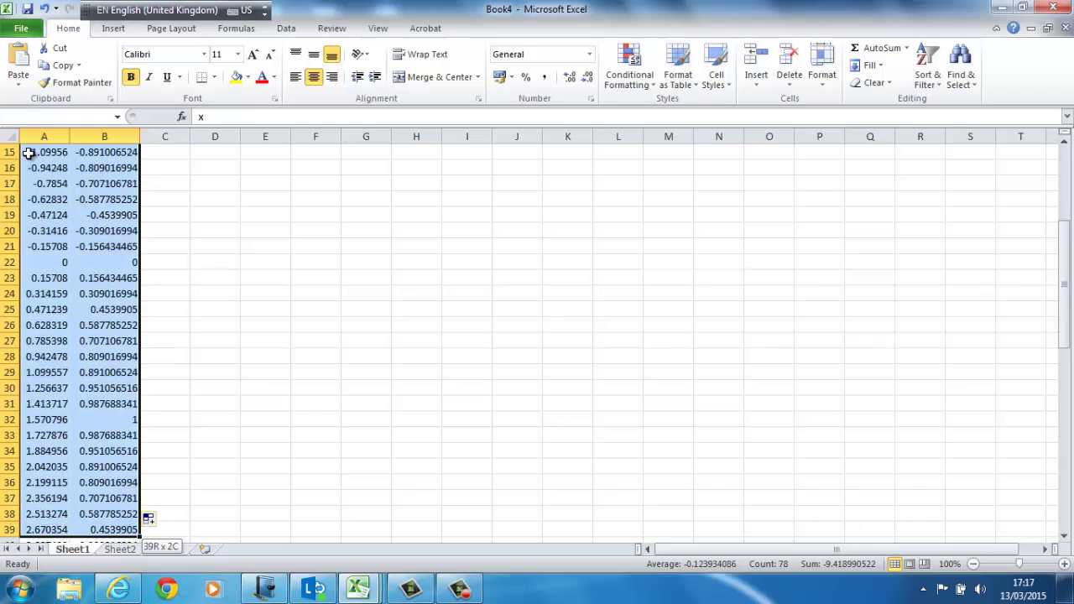
key("shift+Down")
key("shift+Down")
key("shift+Down")
key("shift+Down")
key("shift+Up")
key("shift+Up")
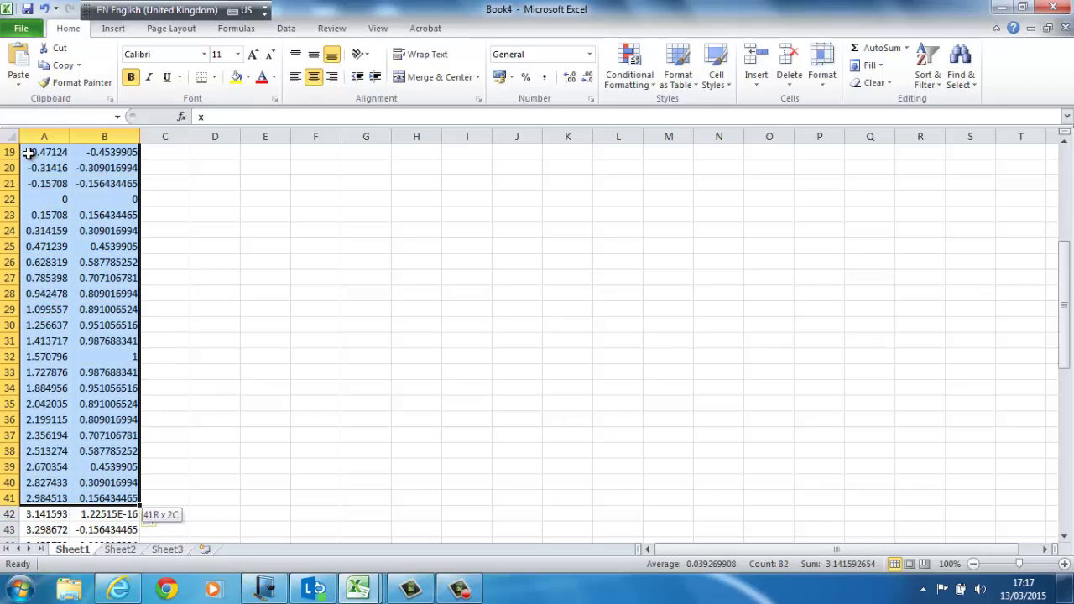
key("shift+Down")
key("shift+Down")
key("shift+Up")
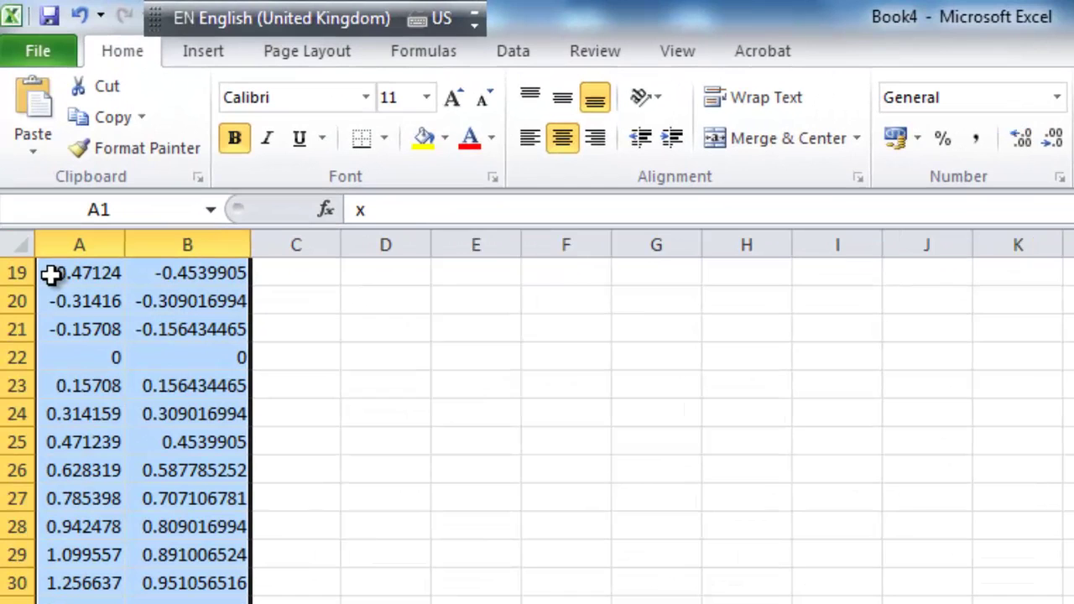
Insert a Scatter with Smooth Lines chart of the selected data
left_click(194, 50)
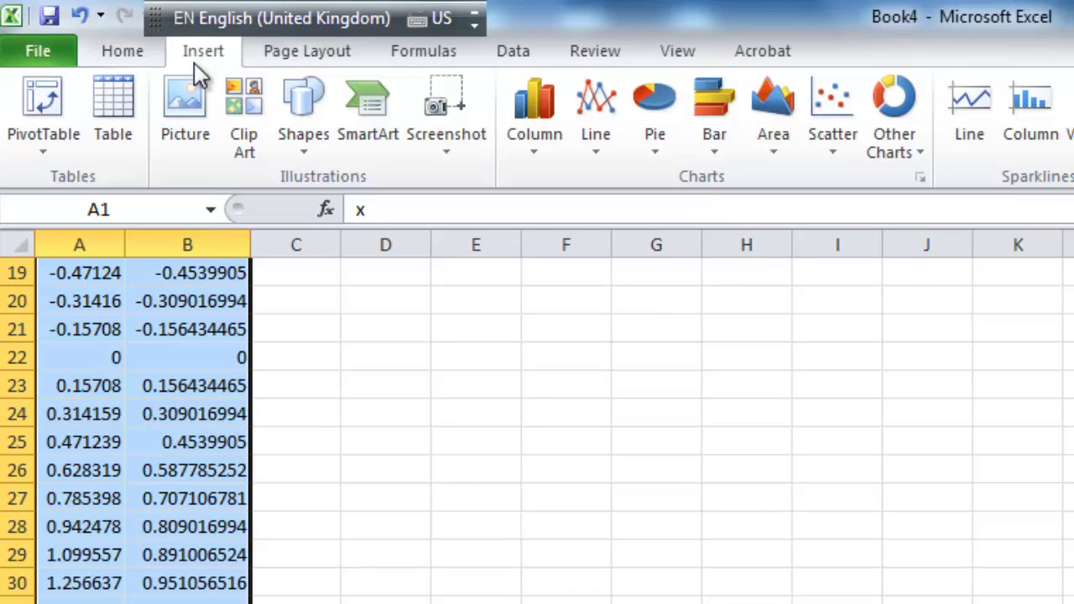
left_click(831, 139)
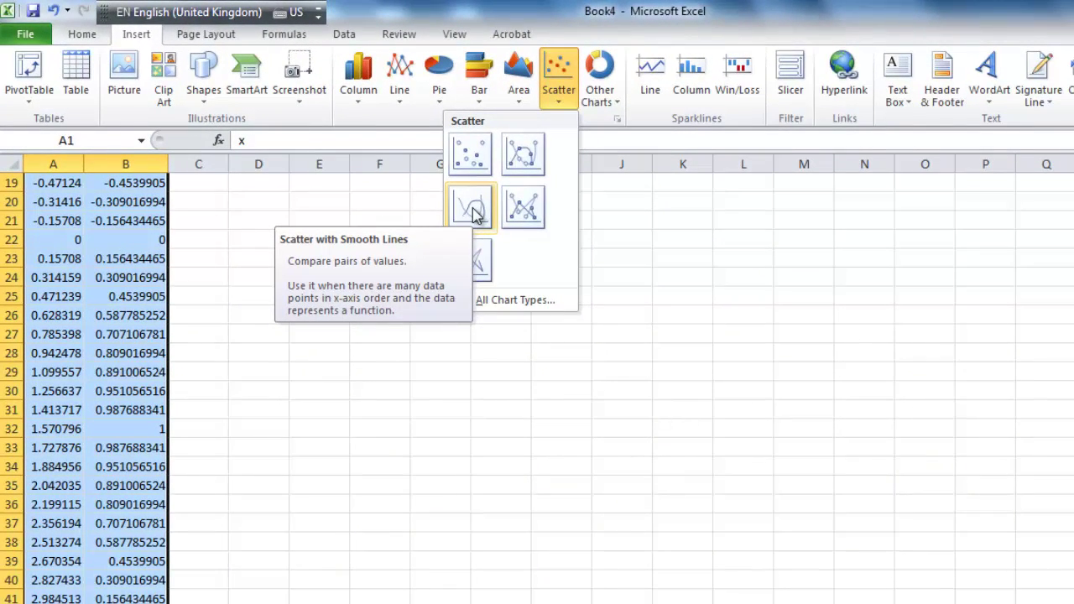
left_click(472, 210)
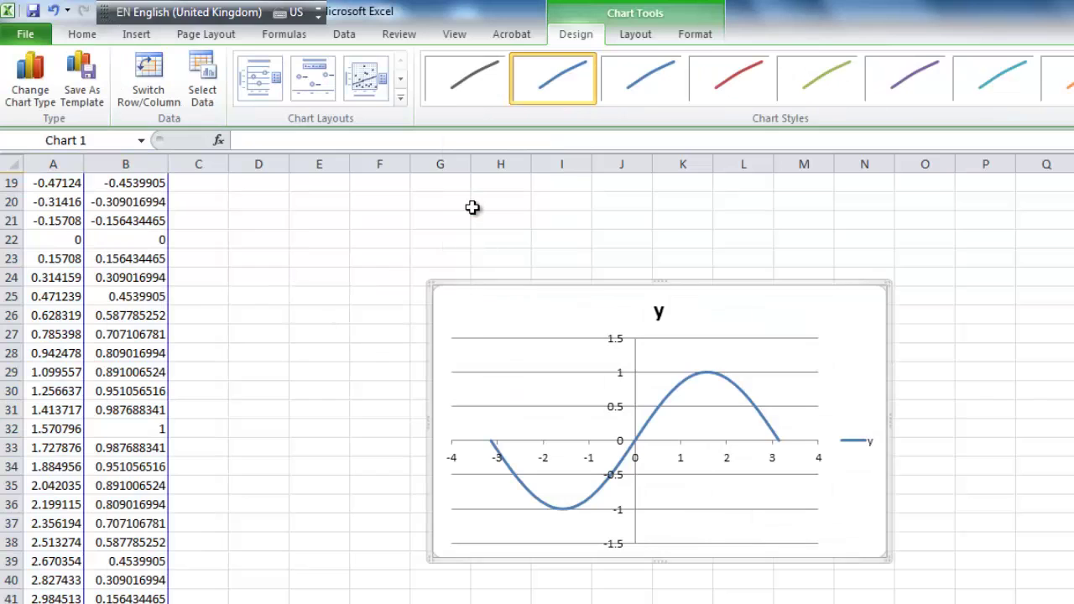